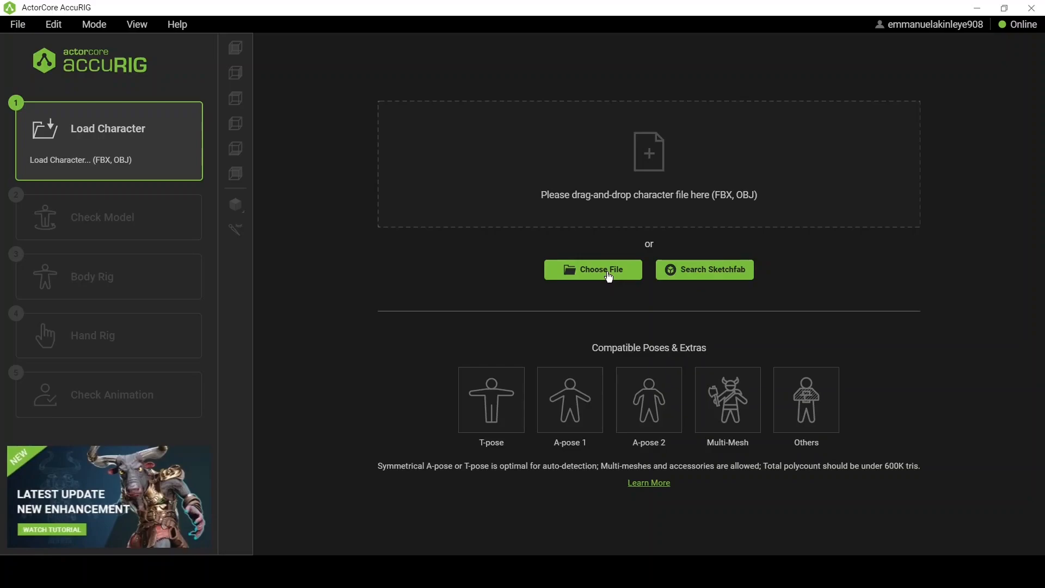
# - Load the soldier1.fbx character from the Soldier1 folder and start rigging its body
pyautogui.click(608, 277)
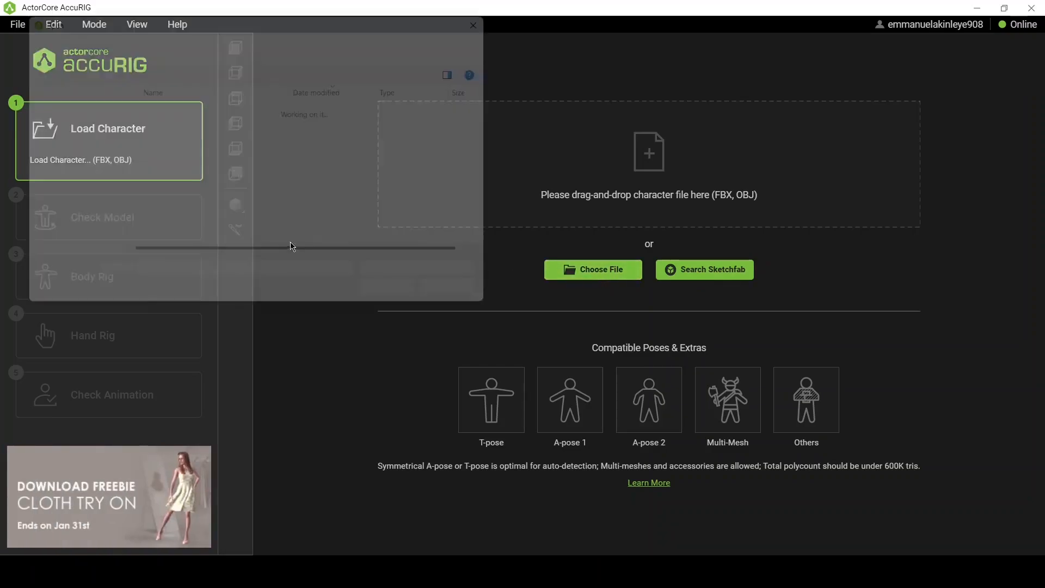
pyautogui.click(170, 128)
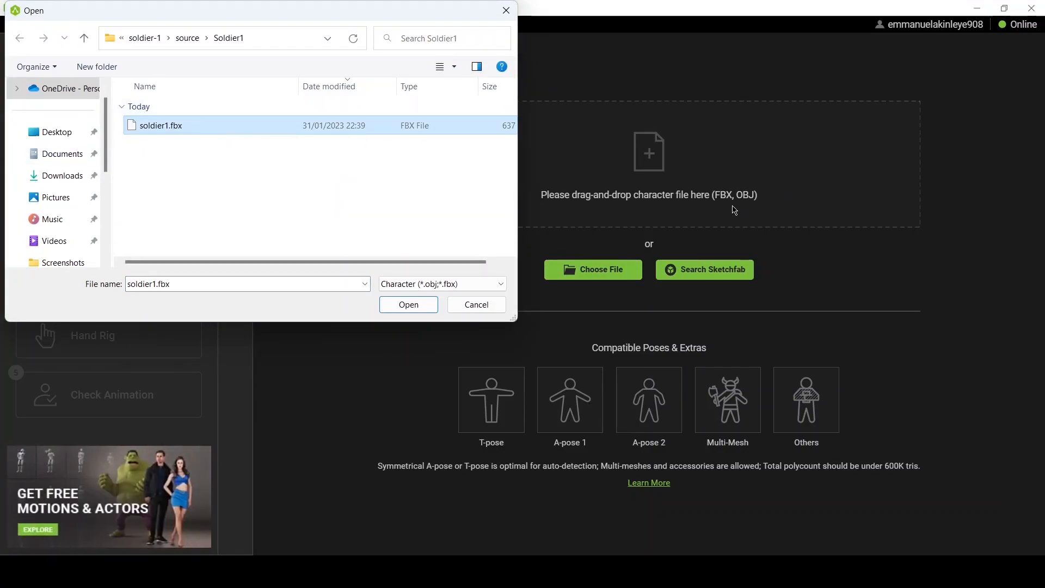
pyautogui.click(408, 304)
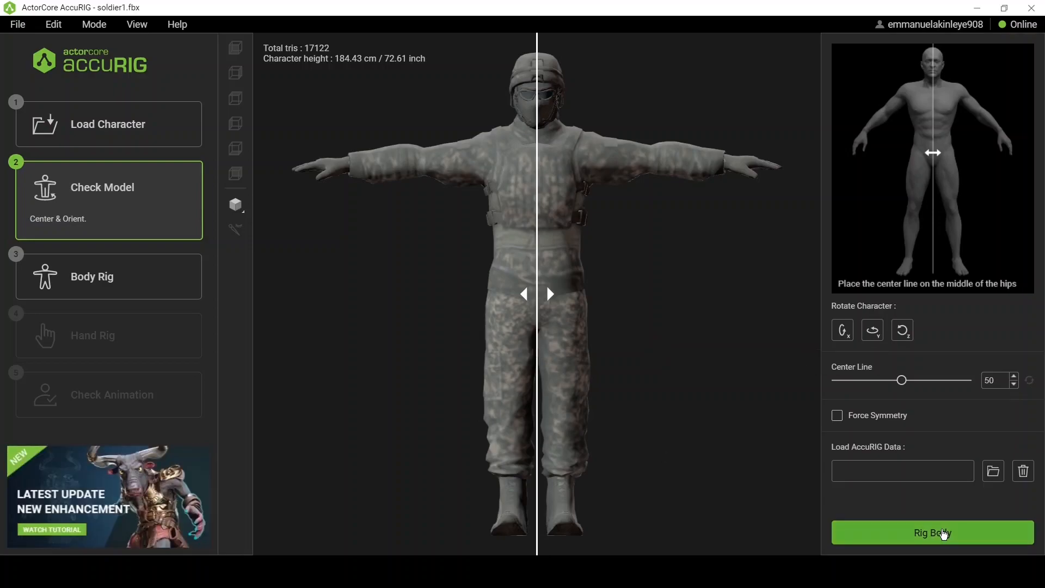
pyautogui.click(943, 534)
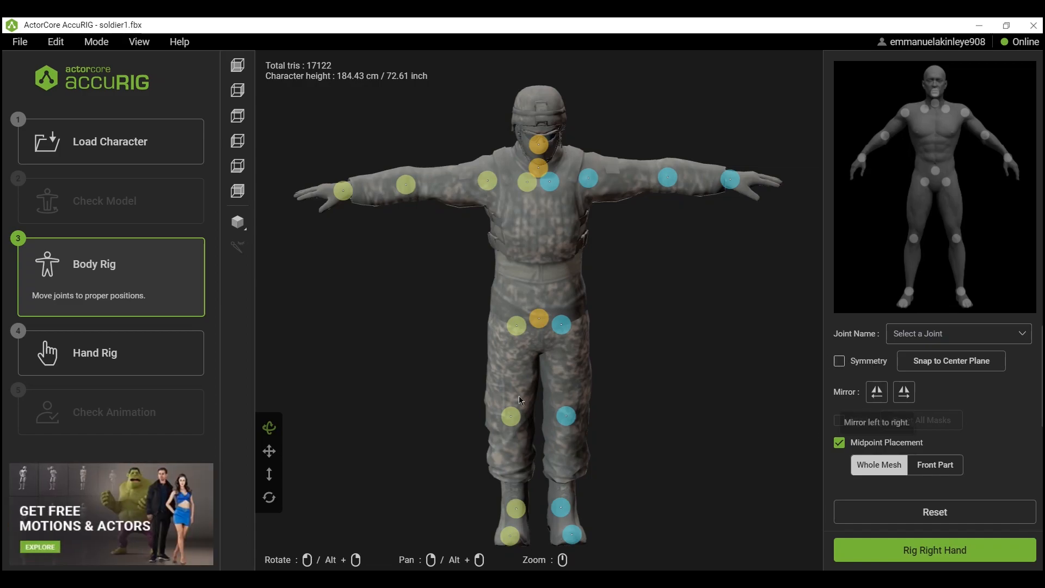
# - Check the body joint placement on the soldier and rig the right hand with 5 fingers
pyautogui.moveTo(488, 326); pyautogui.dragTo(424, 181)
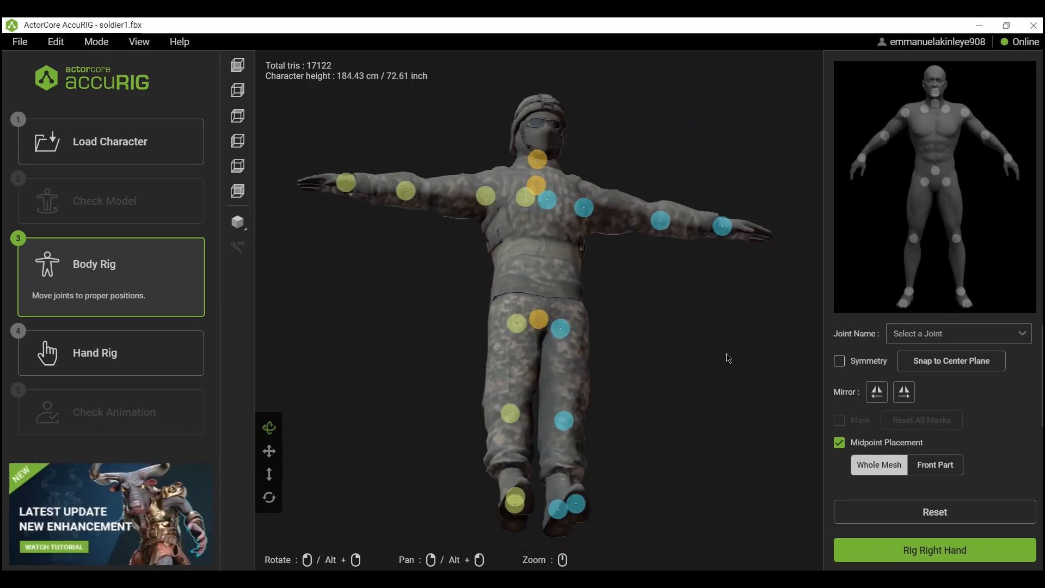
pyautogui.moveTo(709, 365); pyautogui.dragTo(589, 367)
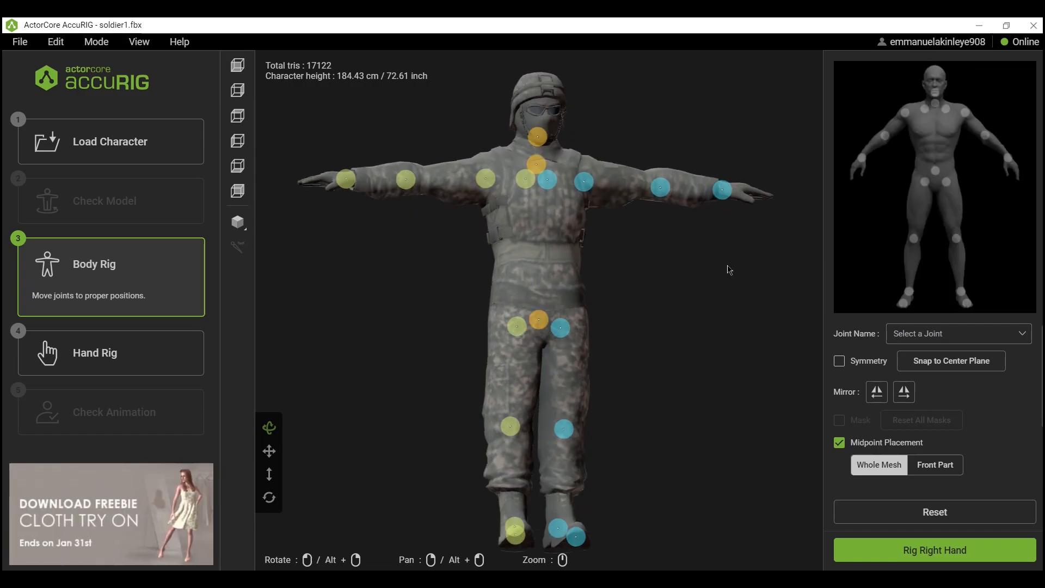
pyautogui.moveTo(730, 270); pyautogui.dragTo(580, 297)
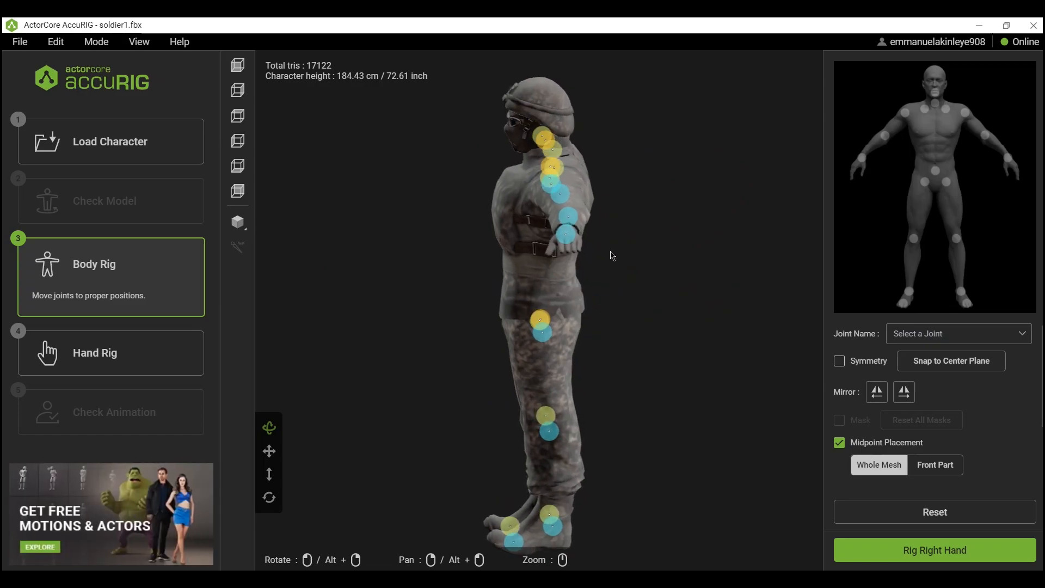
pyautogui.click(566, 234)
pyautogui.moveTo(655, 397); pyautogui.dragTo(771, 426, button='right')
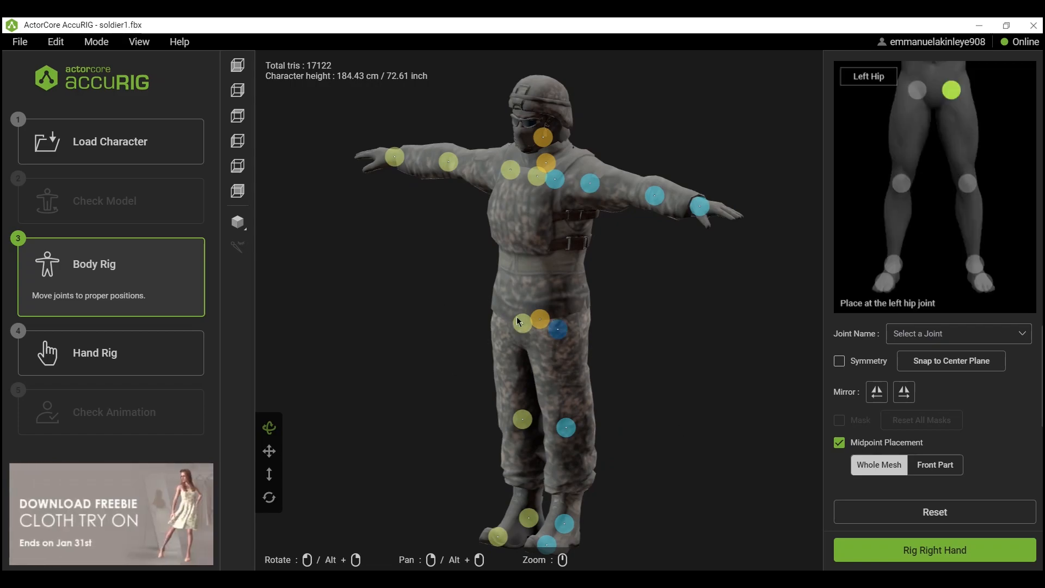
pyautogui.click(895, 551)
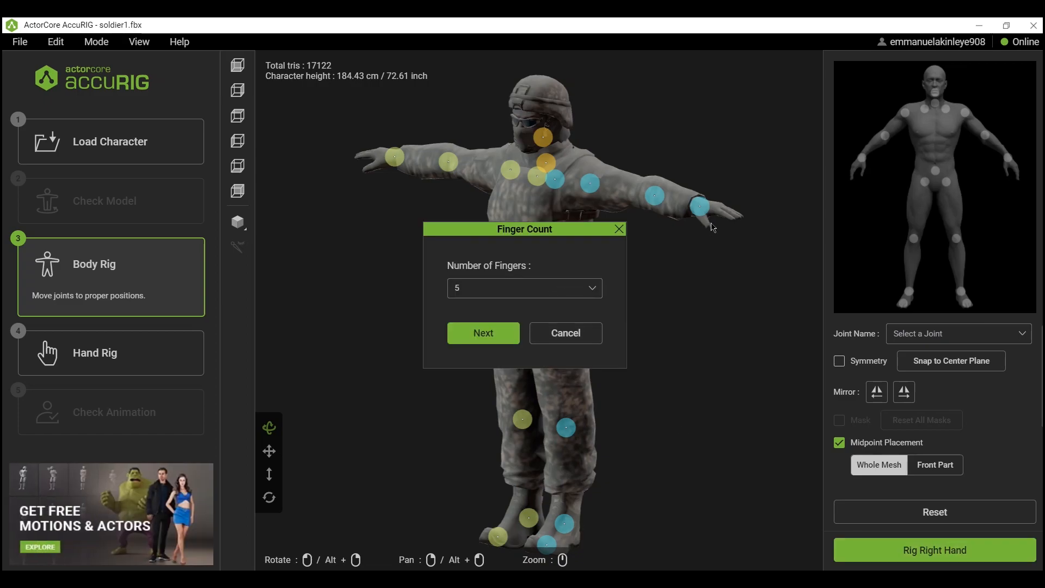
pyautogui.click(486, 340)
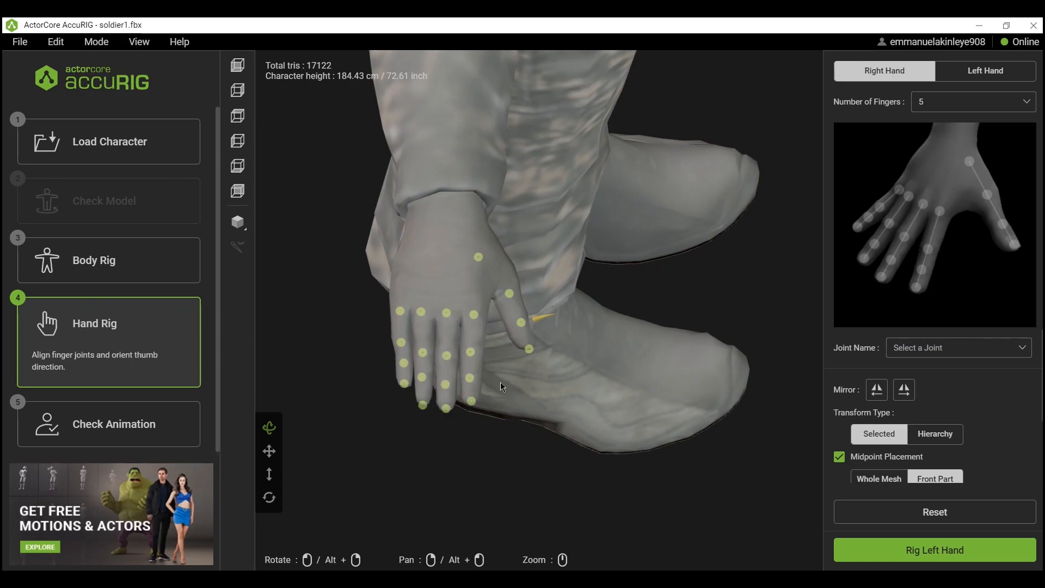
# - Check the right hand's finger joints and proceed to rigging the left hand
pyautogui.scroll(2, 495, 300)
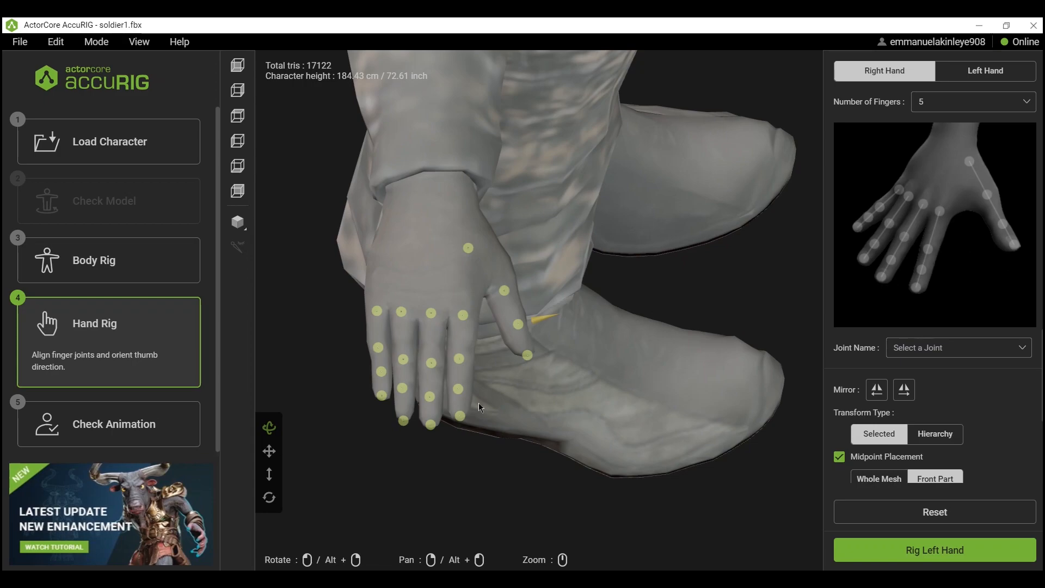
pyautogui.scroll(1, 457, 448)
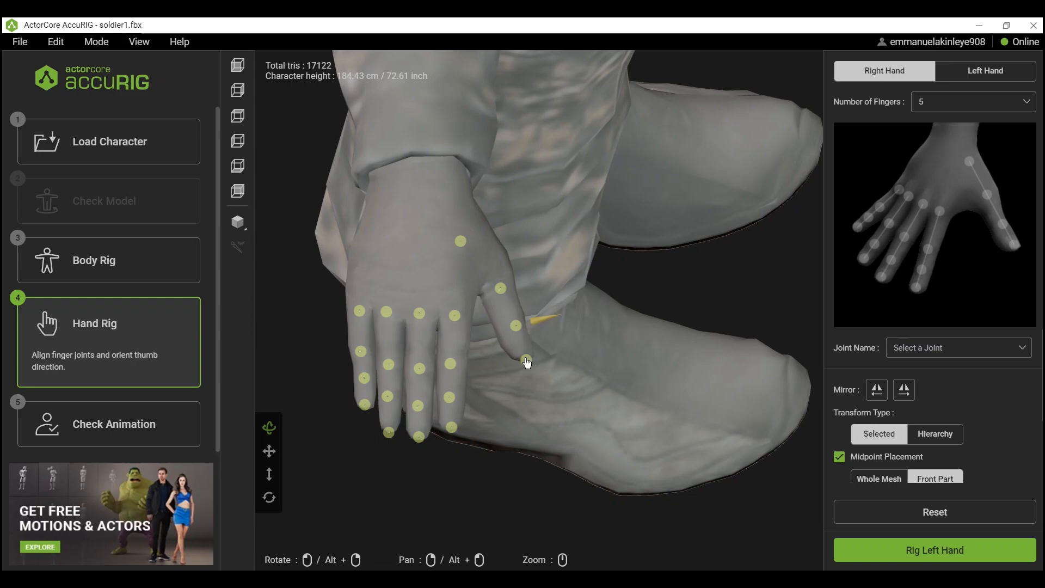
pyautogui.click(938, 551)
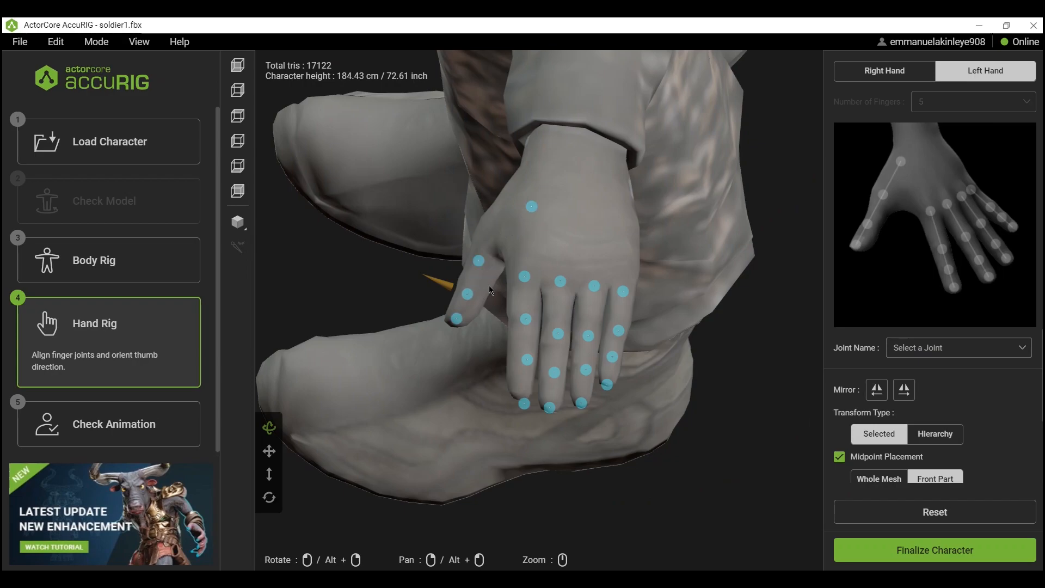
# - Check the left hand's finger joints and finalize the character
pyautogui.scroll(-2, 544, 305)
pyautogui.moveTo(461, 329); pyautogui.dragTo(599, 247)
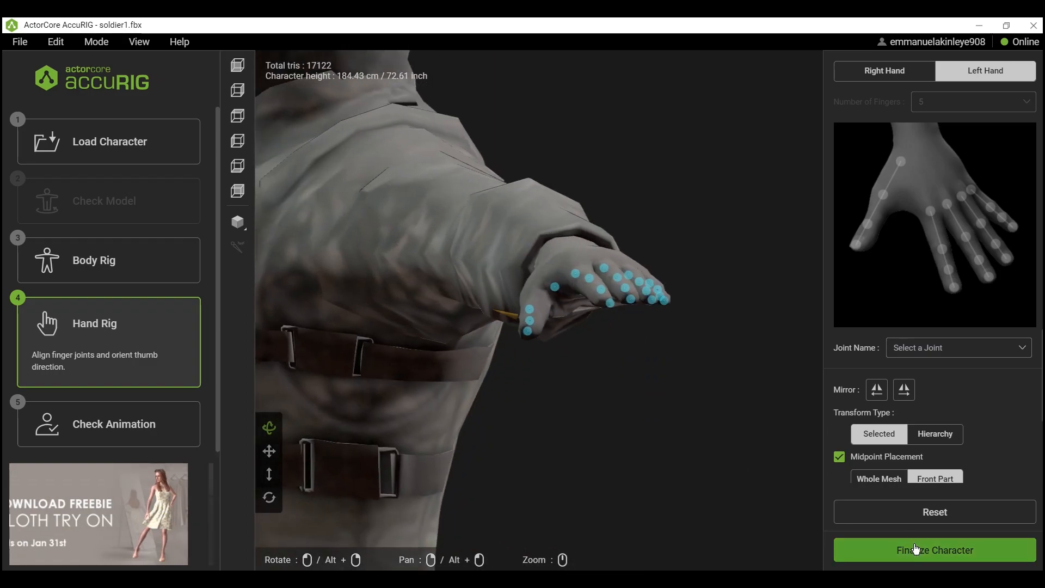
pyautogui.click(915, 552)
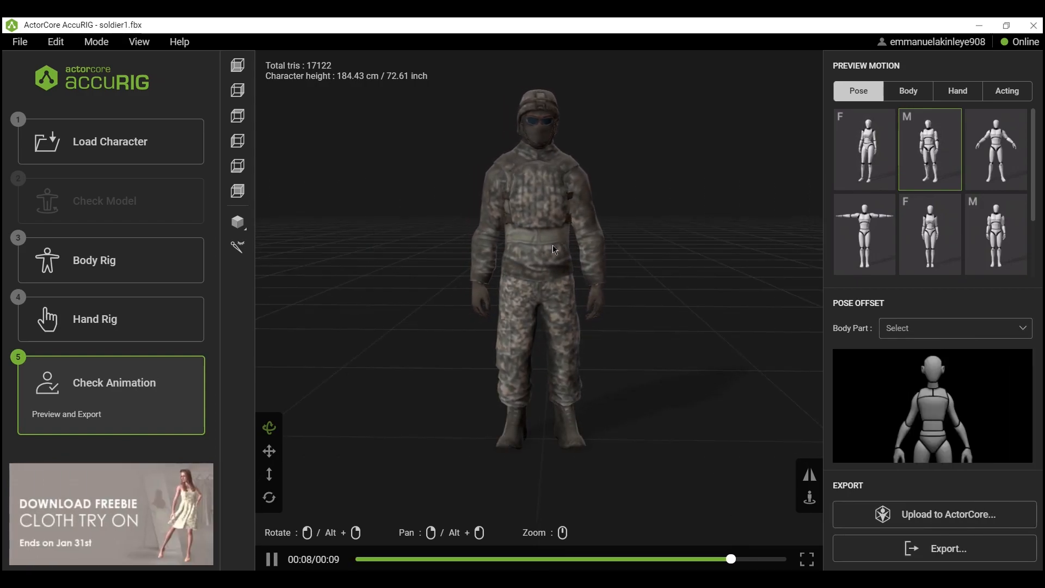
# - Inspect the soldier's preview animation and start an FBX export with Blender as the target application
pyautogui.moveTo(555, 296); pyautogui.dragTo(660, 296)
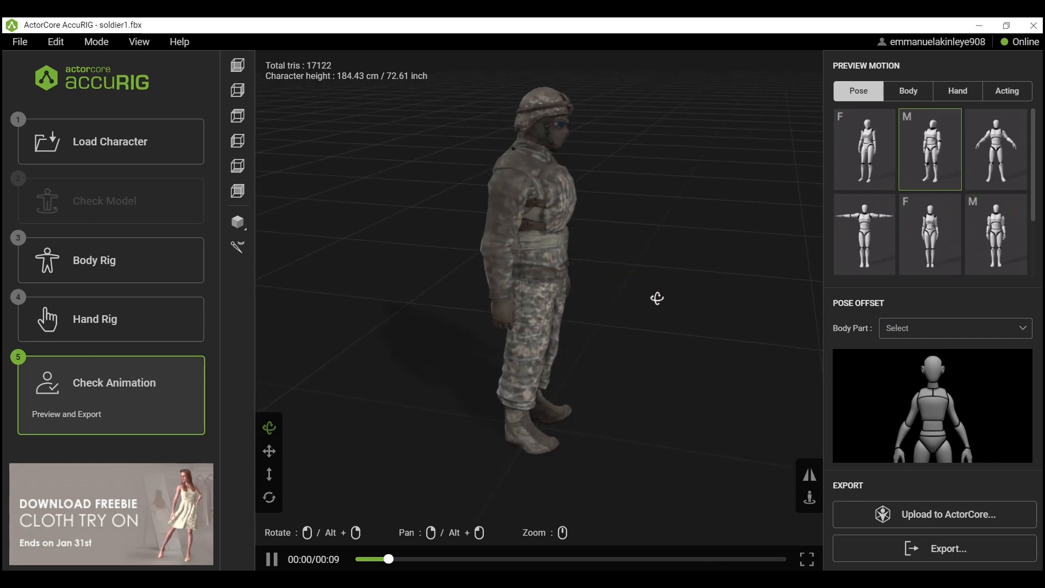
pyautogui.moveTo(674, 257); pyautogui.dragTo(604, 289)
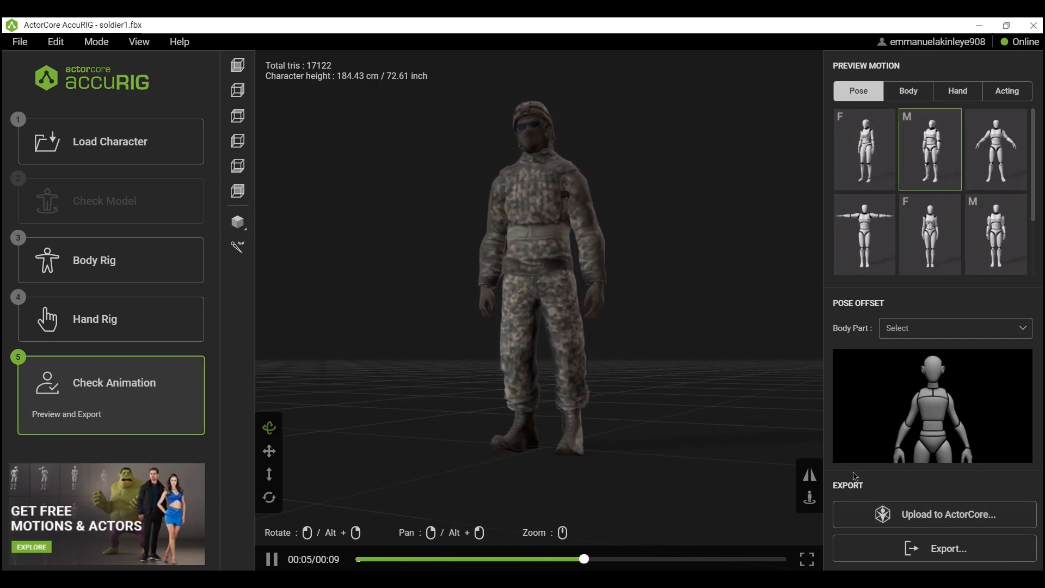
pyautogui.click(941, 548)
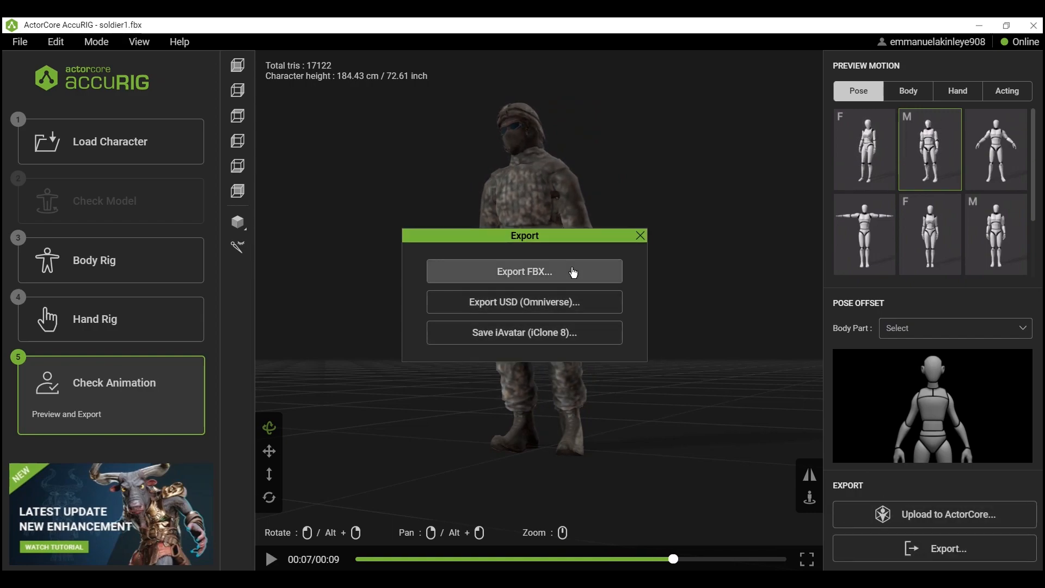
pyautogui.click(573, 272)
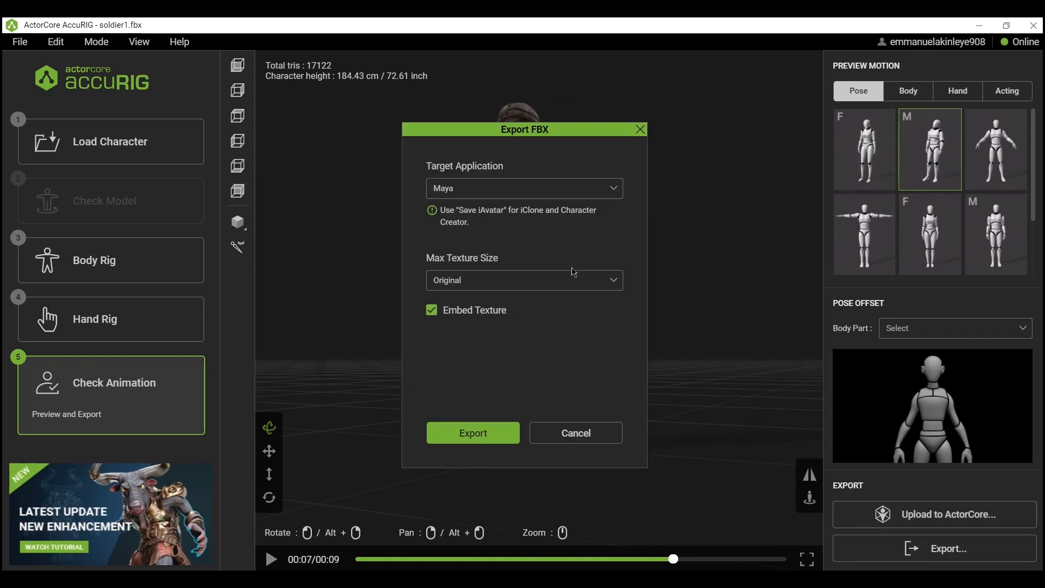
pyautogui.click(501, 189)
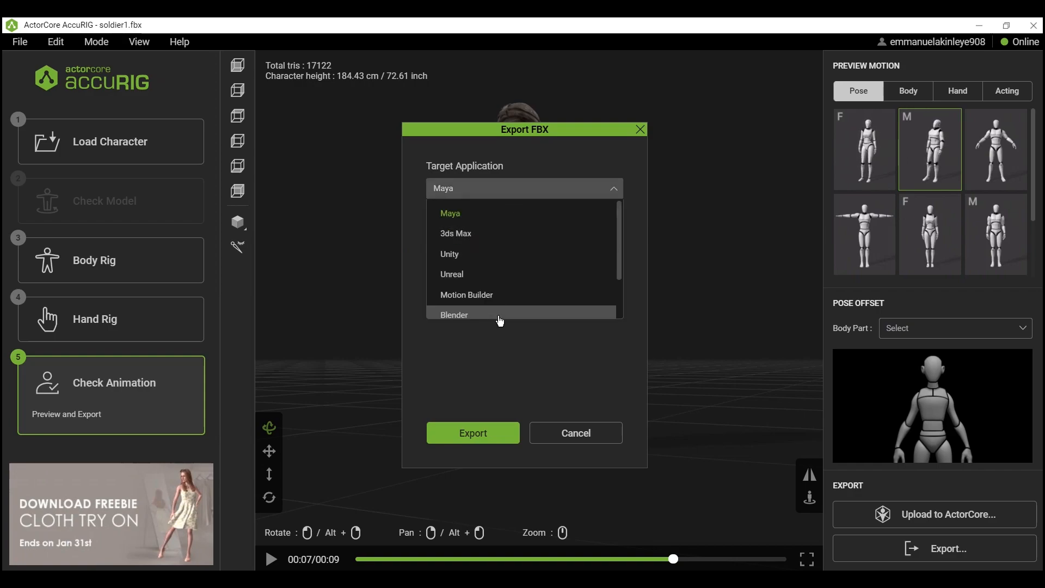
pyautogui.click(498, 316)
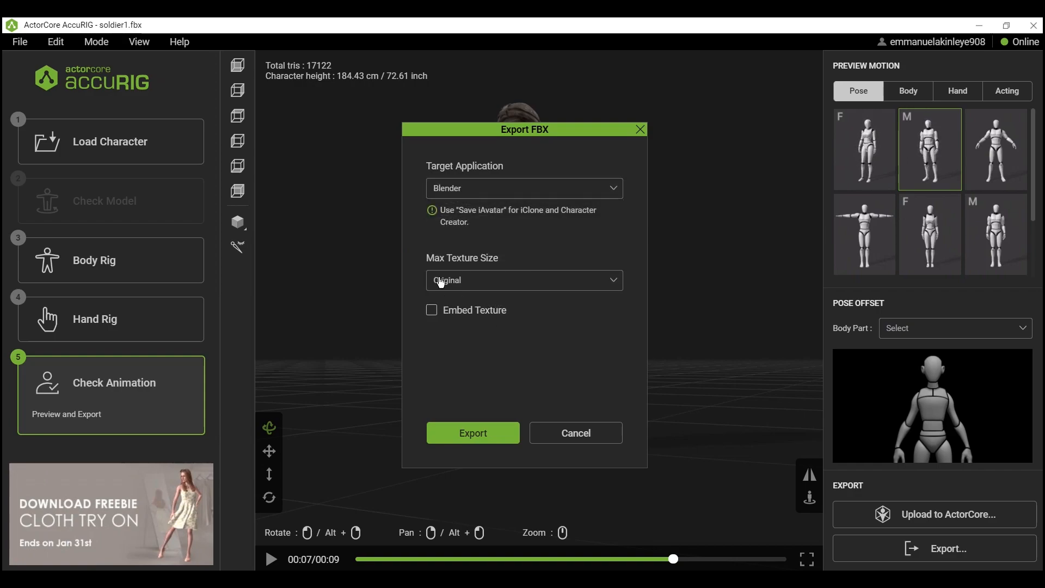
pyautogui.click(473, 432)
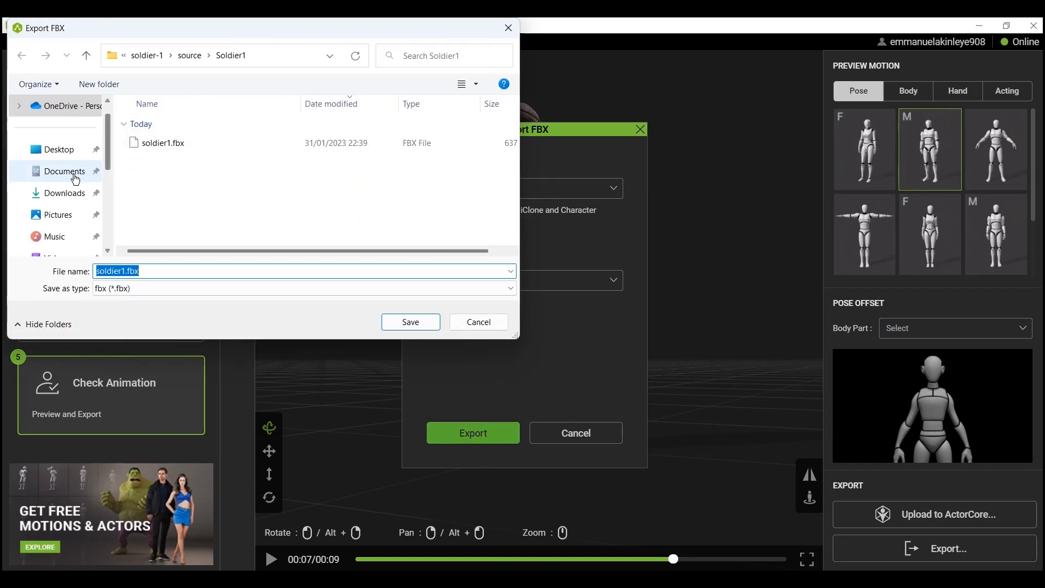
# - Save the exported character as soldier1.fbx in the Accurig Character folder under Downloads
pyautogui.click(73, 197)
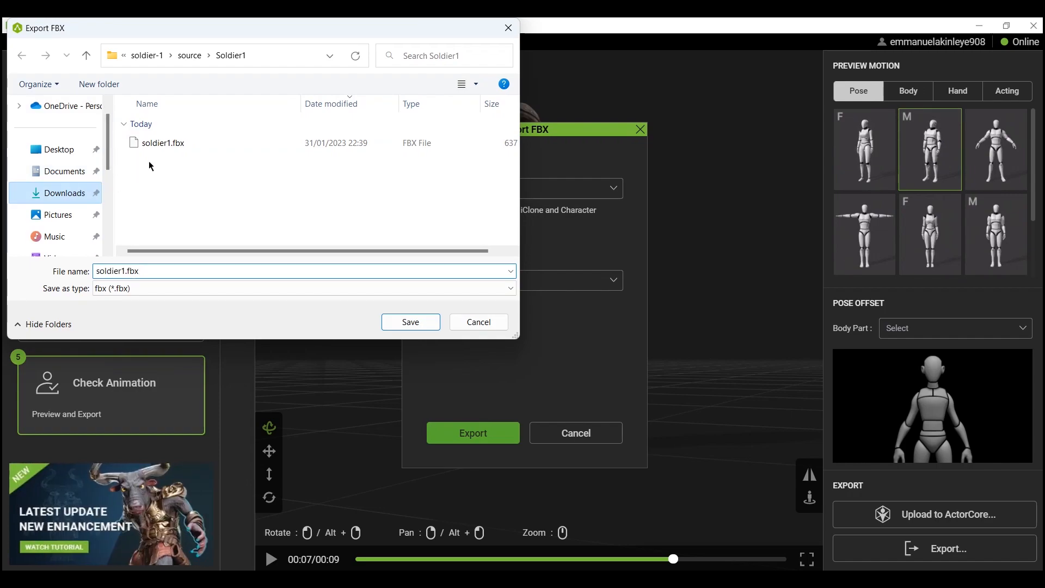
pyautogui.click(168, 153)
pyautogui.doubleClick(168, 153)
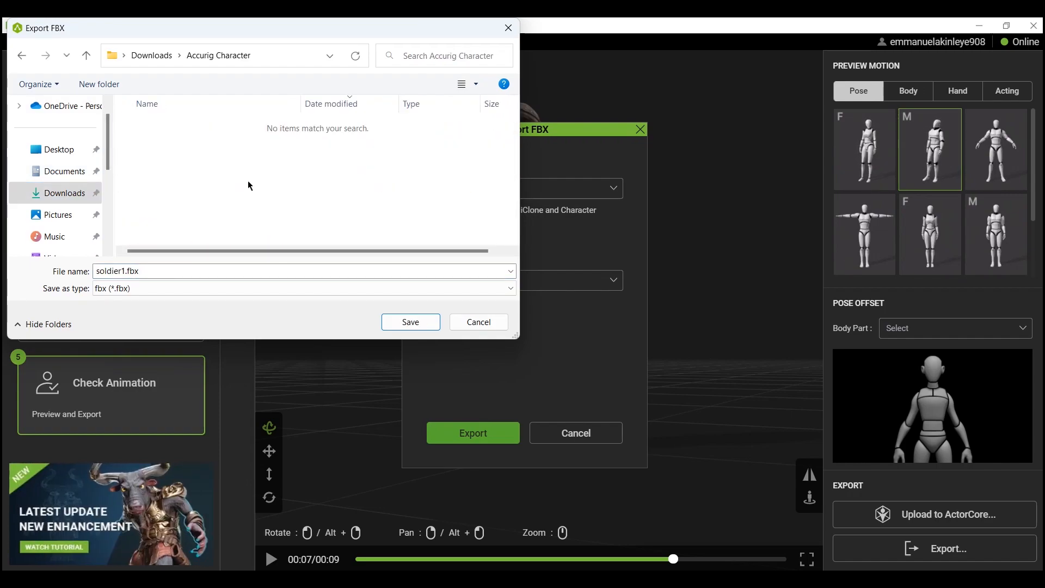
pyautogui.click(410, 322)
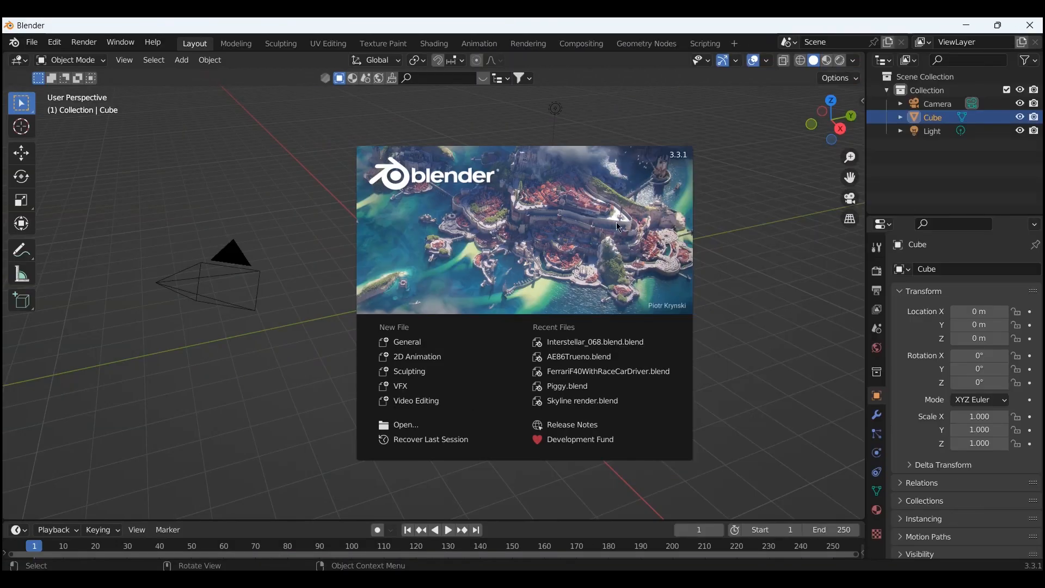
# - Switch to Blender, dismiss the splash screen and delete all default objects from the scene
pyautogui.click(327, 299)
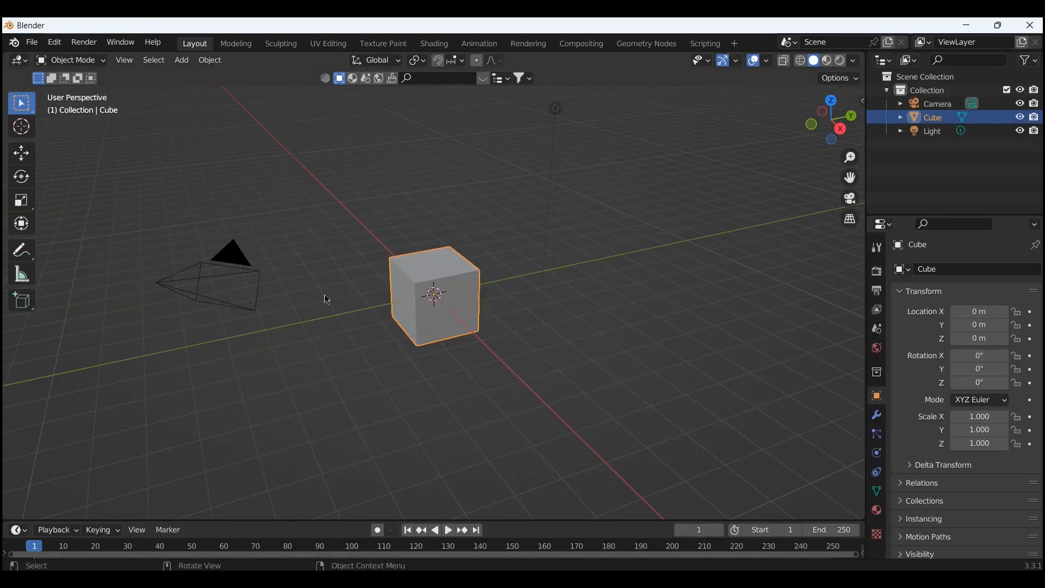
pyautogui.press('a')
pyautogui.press('x')
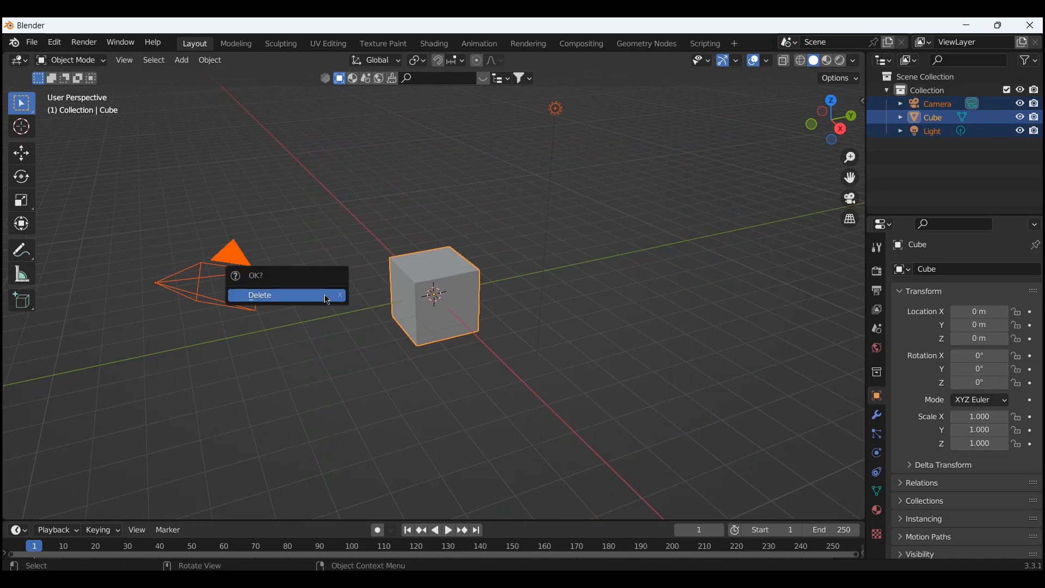
pyautogui.click(327, 299)
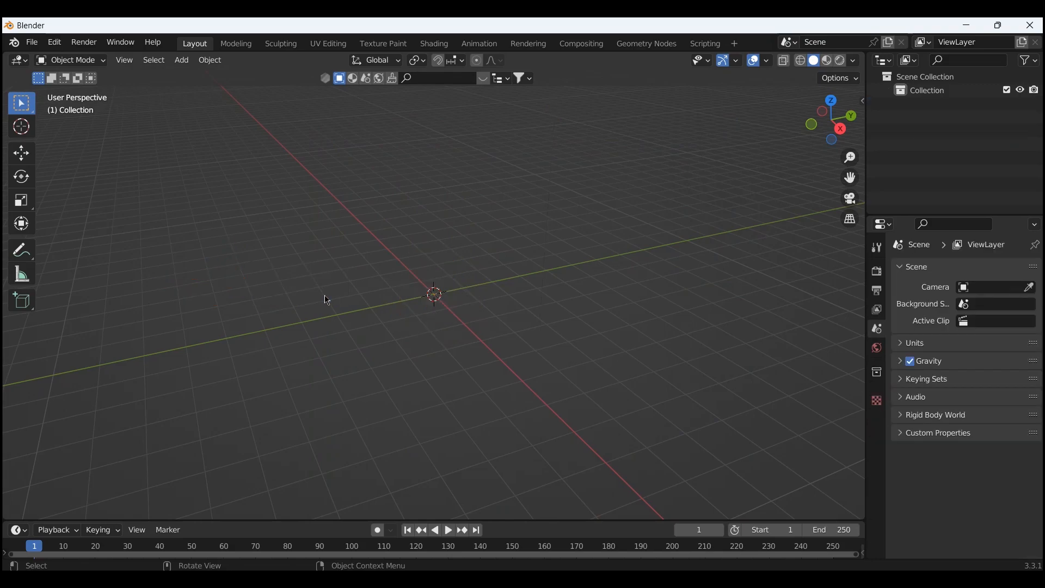
# - Import soldier1.fbx from Downloads\Accurig Character as a character with the CC/iC Pipeline add-on
pyautogui.press('n')
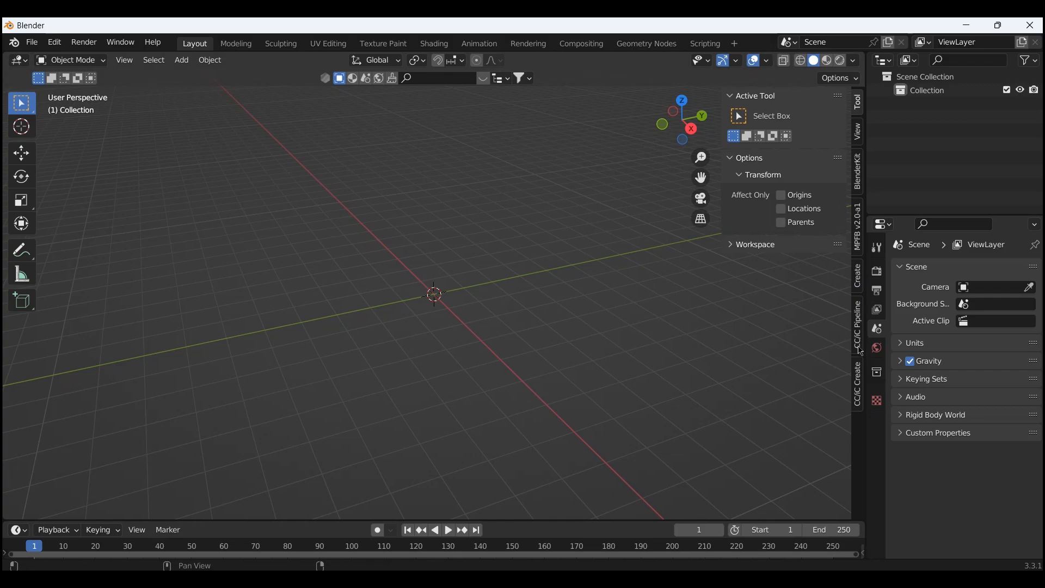
pyautogui.click(860, 351)
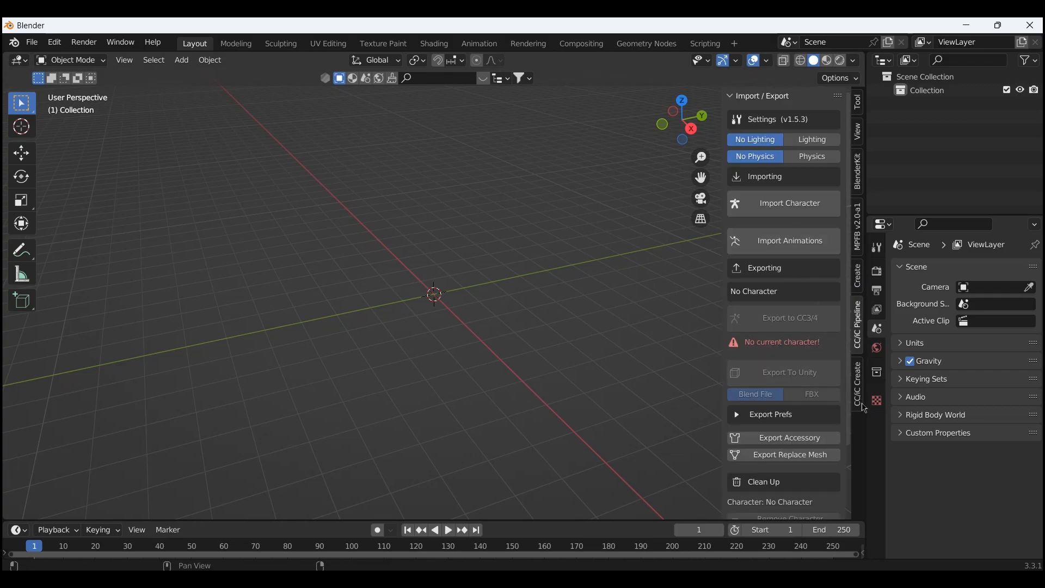
pyautogui.click(788, 216)
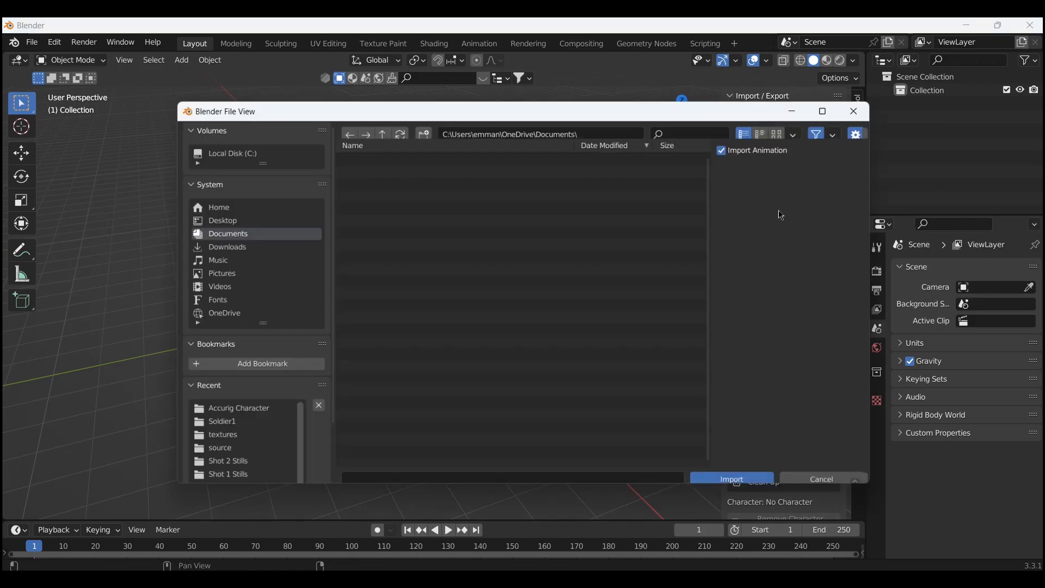
pyautogui.click(213, 247)
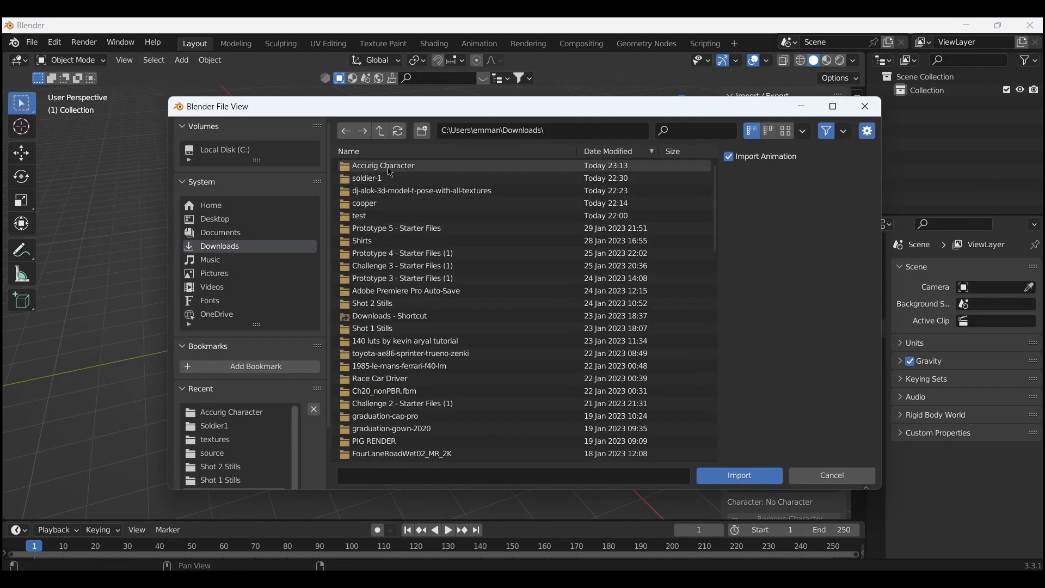
pyautogui.click(391, 166)
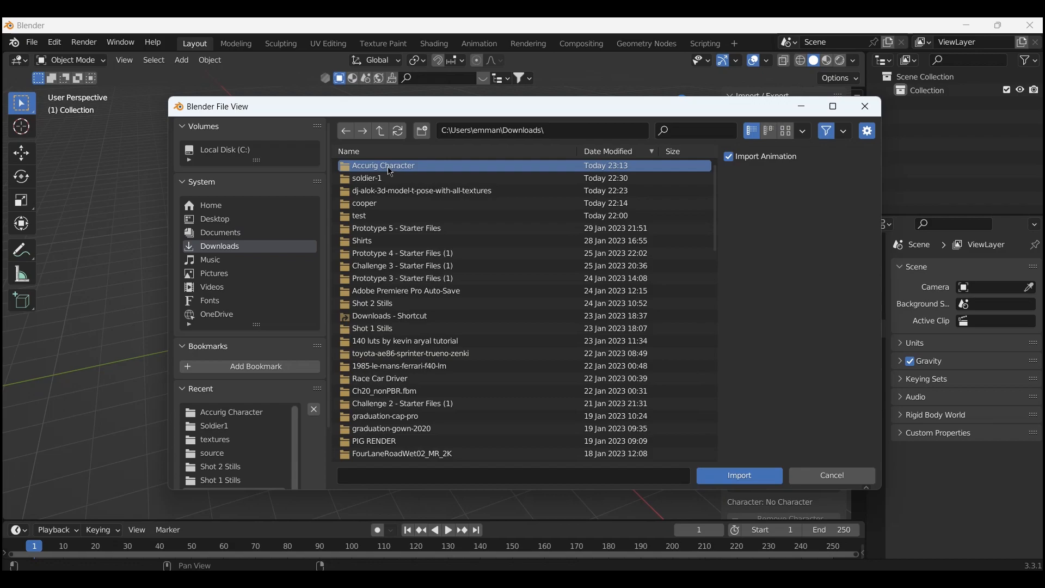
pyautogui.doubleClick(391, 167)
pyautogui.click(390, 191)
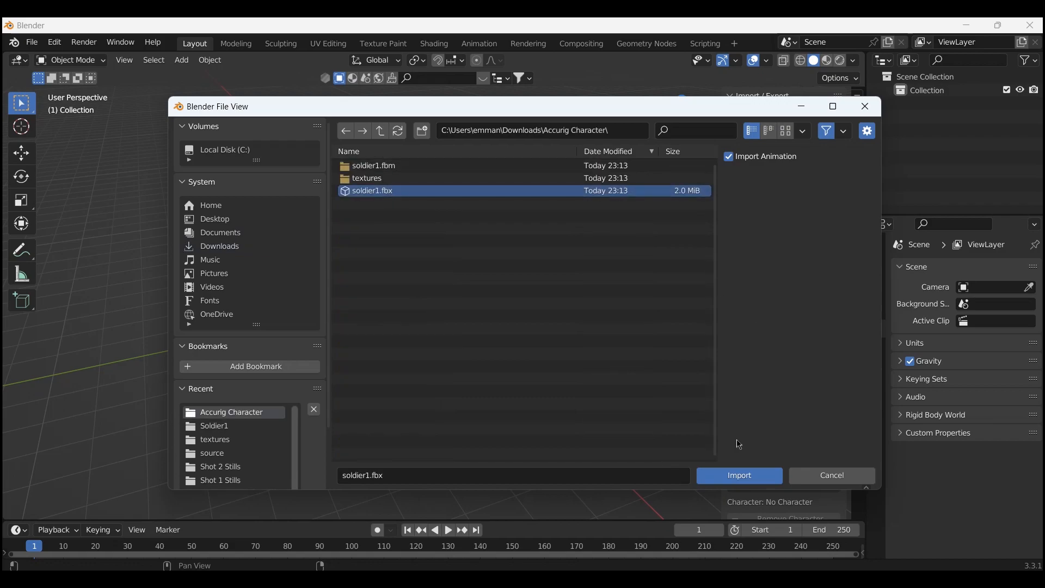
pyautogui.click(739, 477)
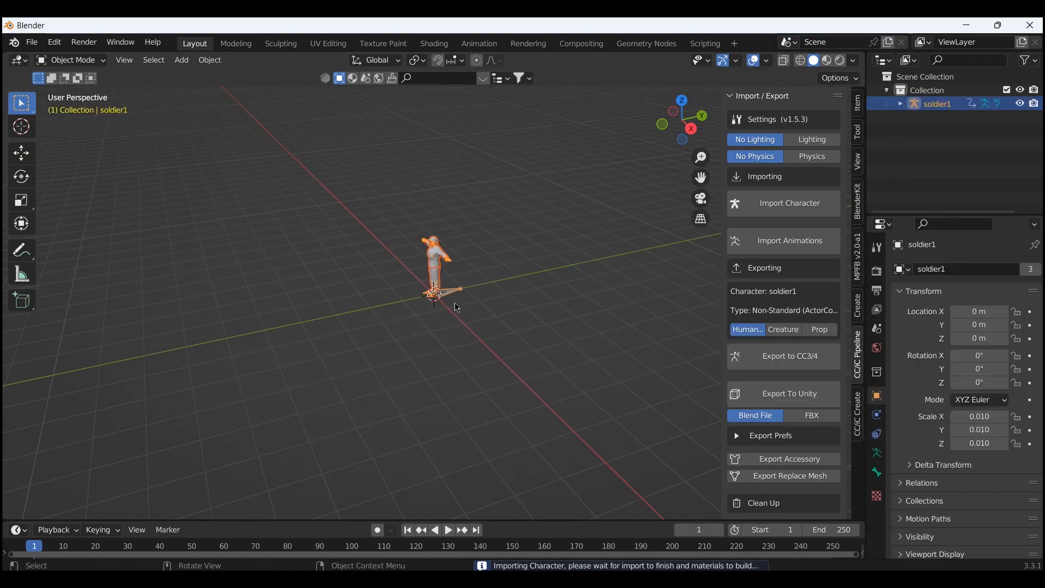
# - Generate a Rigify control rig for the imported soldier1 character using the Quick Rigify setup
pyautogui.scroll(-6, 433, 286)
pyautogui.moveTo(431, 281); pyautogui.dragTo(707, 283, button='middle')
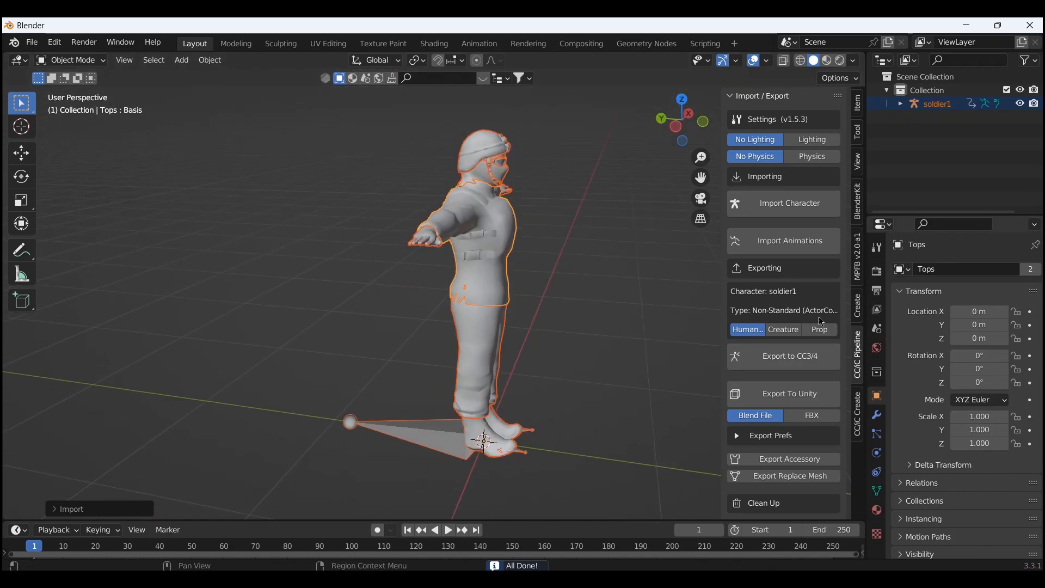
pyautogui.scroll(-5, 798, 350)
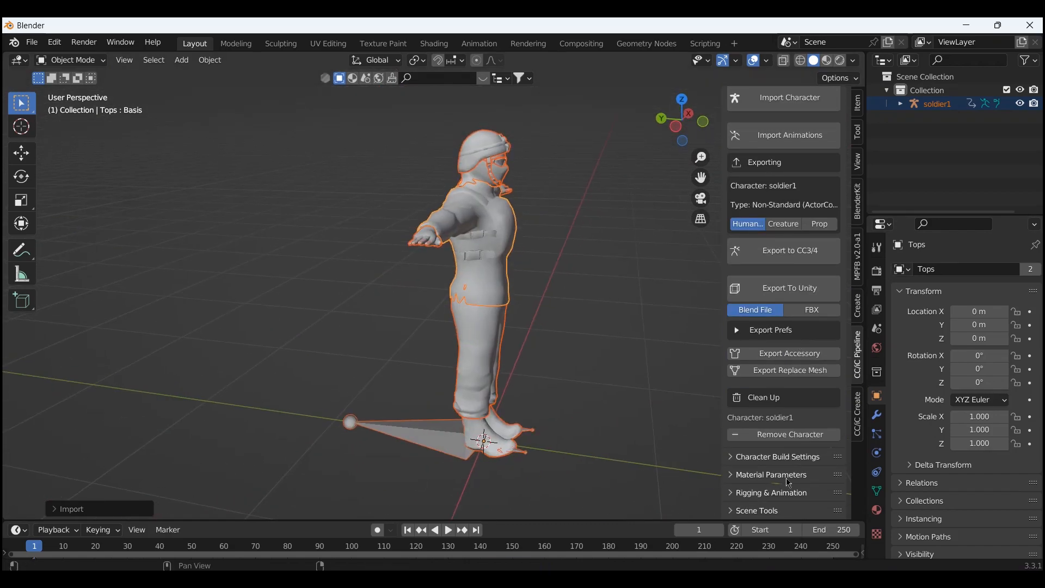
pyautogui.click(735, 495)
pyautogui.scroll(-7, 783, 427)
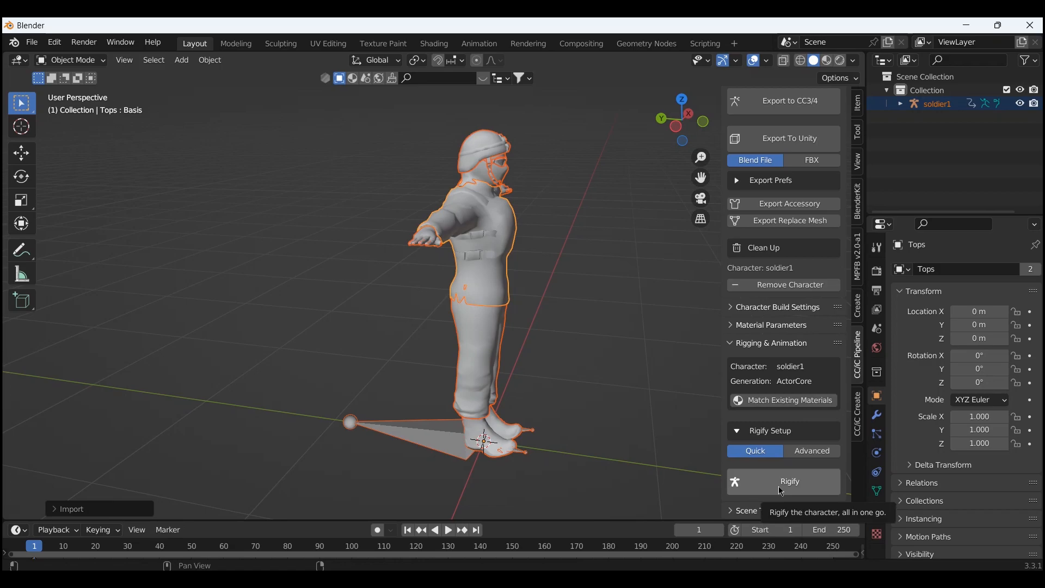
pyautogui.click(751, 479)
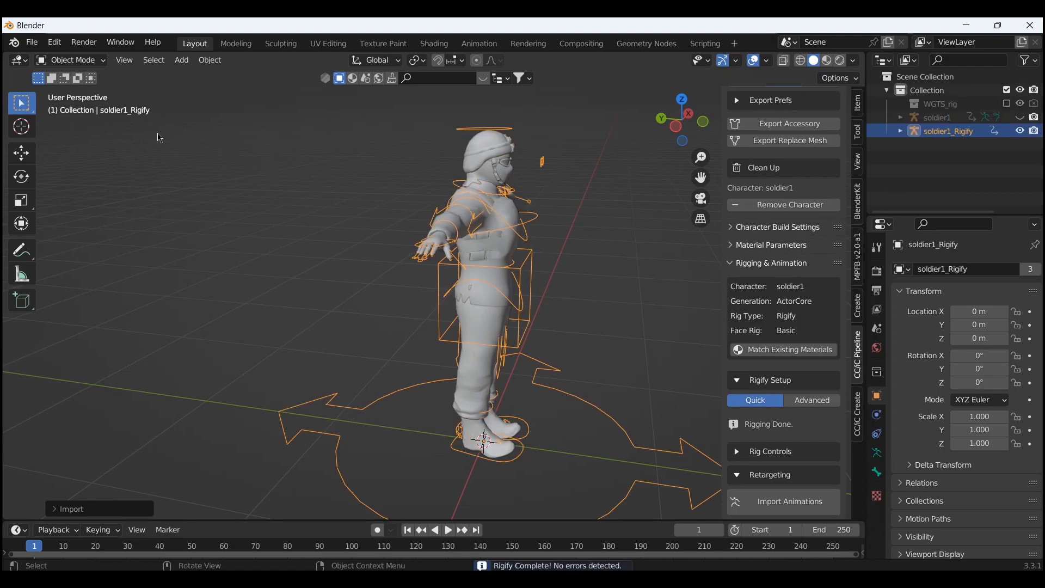
# - Switch the soldier1_Rigify armature to Pose Mode and view the character from the front
pyautogui.click(85, 62)
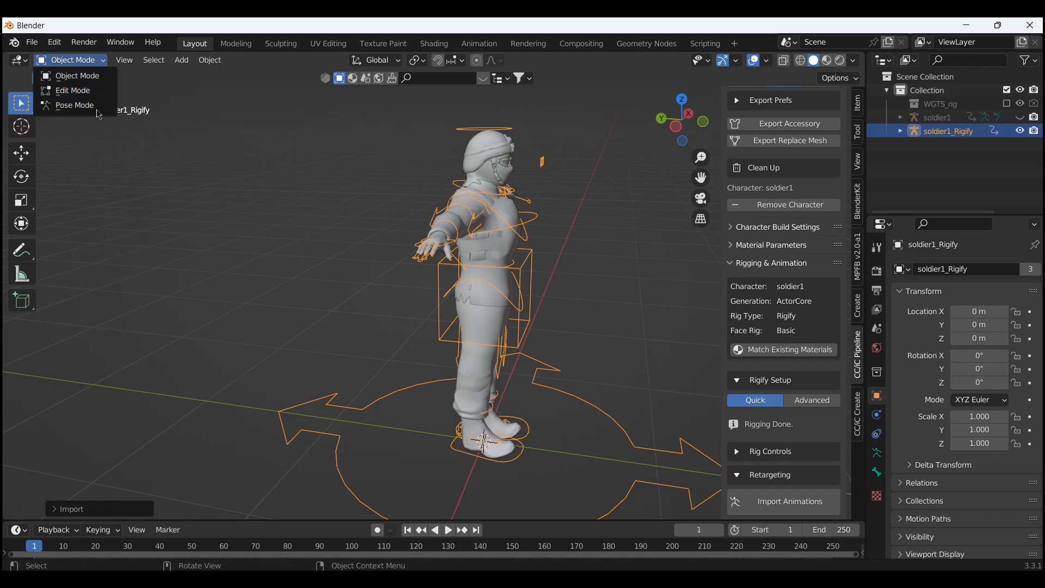
pyautogui.click(68, 105)
pyautogui.scroll(3, 597, 250)
pyautogui.moveTo(603, 250); pyautogui.dragTo(528, 239, button='middle')
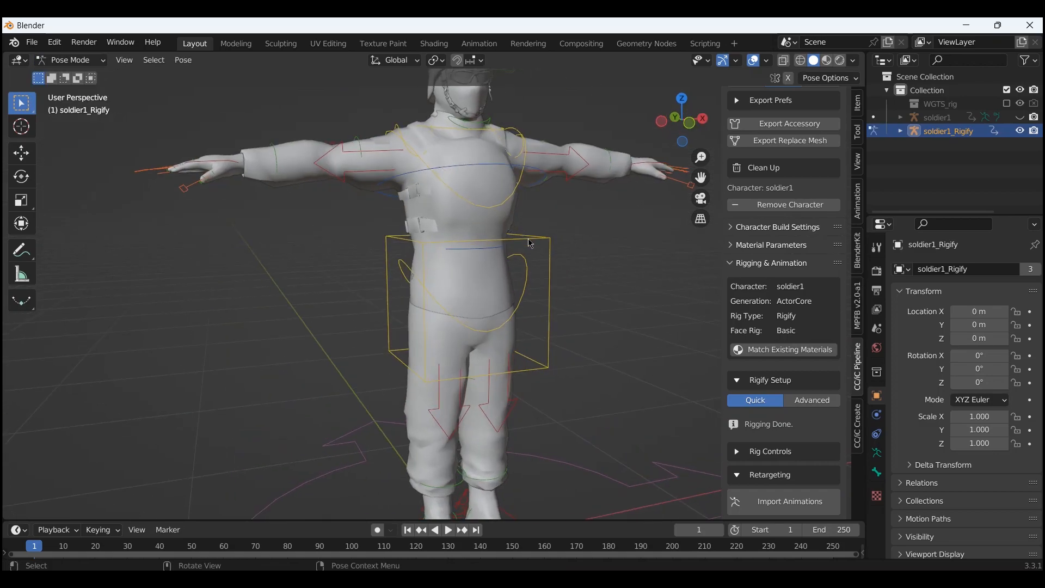
# - Test the rig by moving the box-shaped torso control freely, and discard the move
pyautogui.click(554, 257)
pyautogui.press('g')
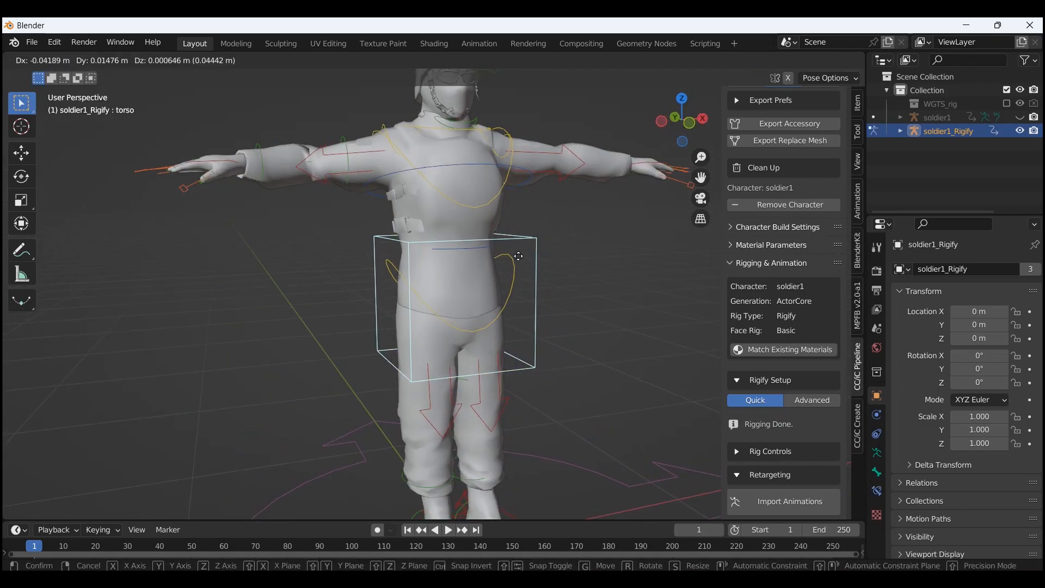
pyautogui.rightClick(523, 240)
# - Test the head control by rotating it about the global Z axis, and discard the rotation
pyautogui.scroll(-2, 521, 241)
pyautogui.scroll(-1, 523, 241)
pyautogui.click(465, 157)
pyautogui.press('r')
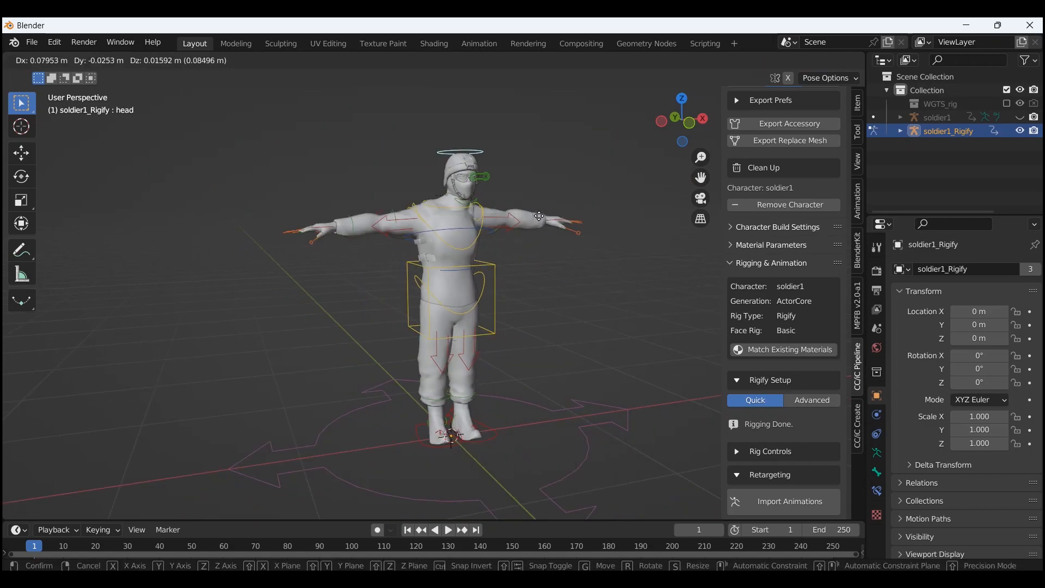
pyautogui.press('z')
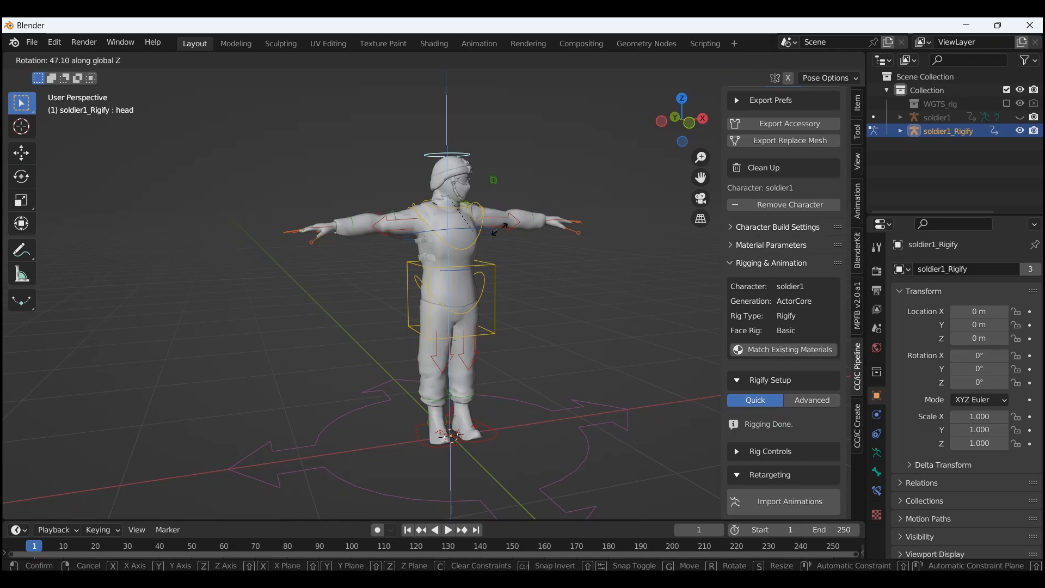
pyautogui.rightClick(538, 239)
# - Test the right leg's IK by raising the foot_ik.R control forward and up, and discard the move
pyautogui.moveTo(531, 373); pyautogui.dragTo(523, 414, button='middle')
pyautogui.click(489, 445)
pyautogui.press('g')
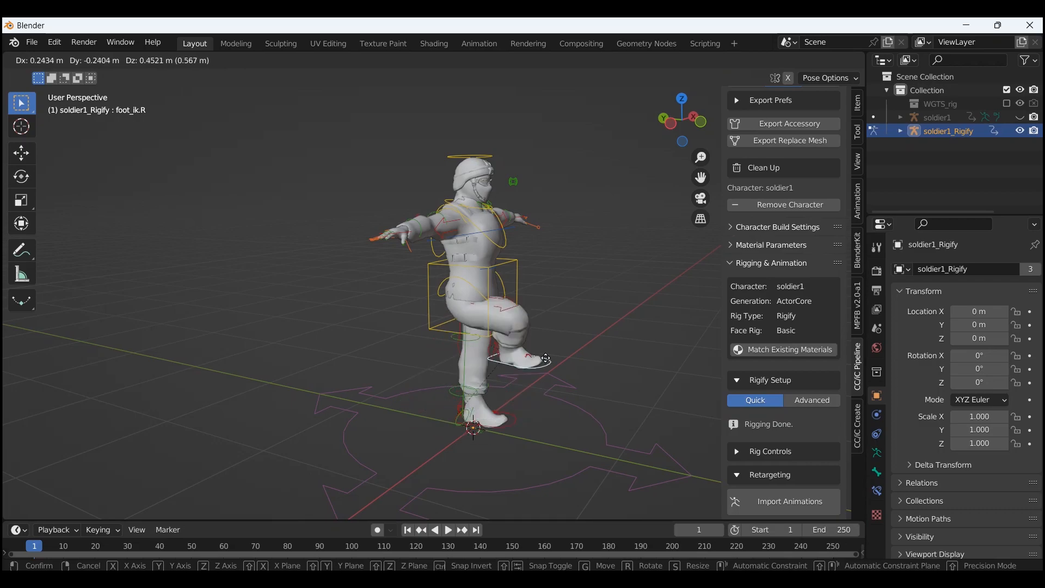
pyautogui.rightClick(531, 393)
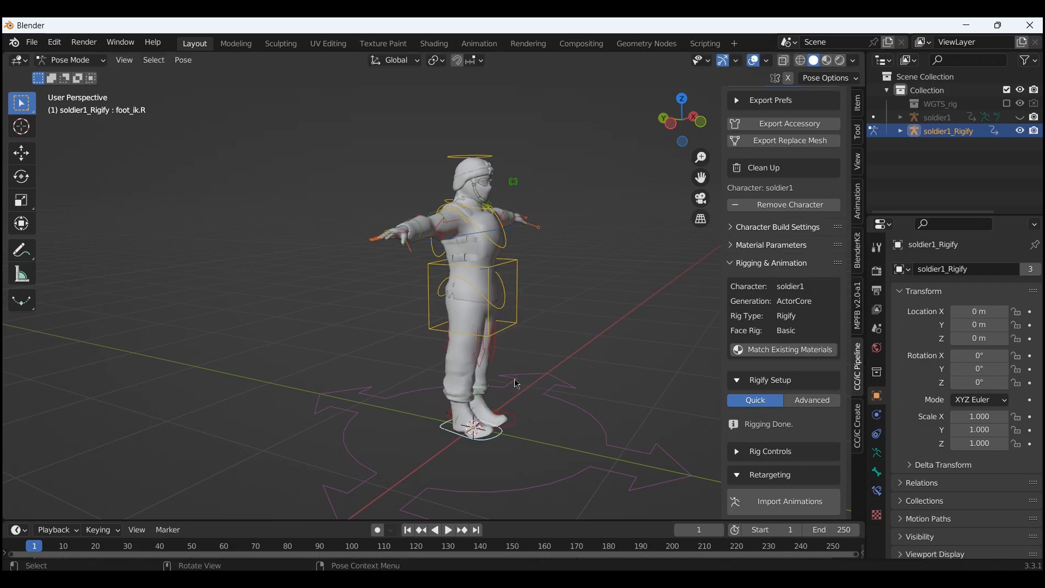